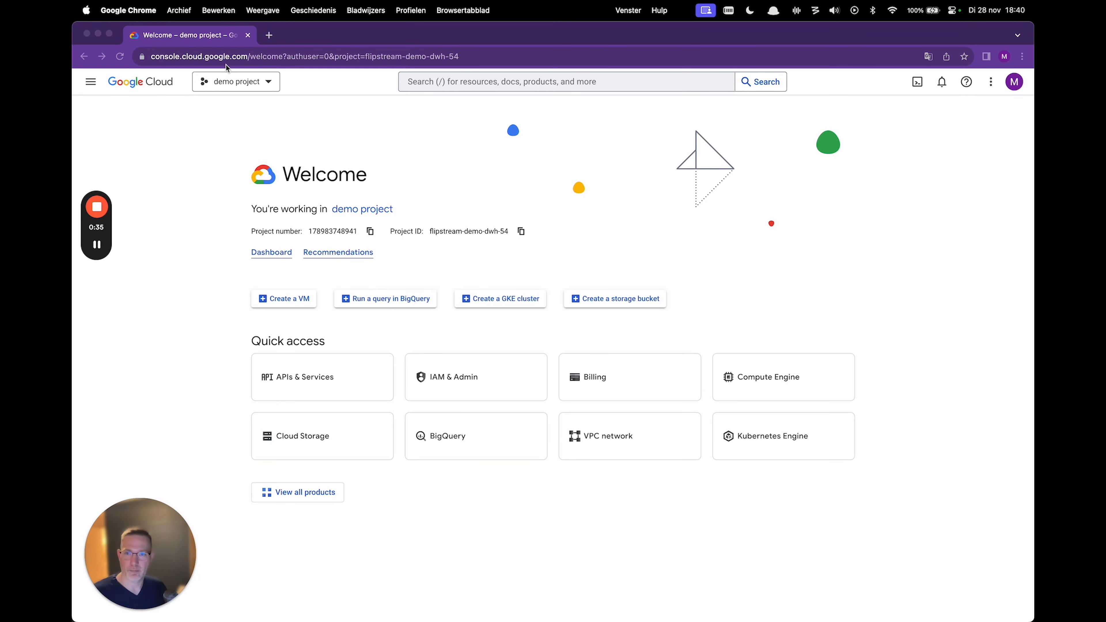
- Open the project selector and list all projects under the flipstream.io organization
left_click(276, 88)
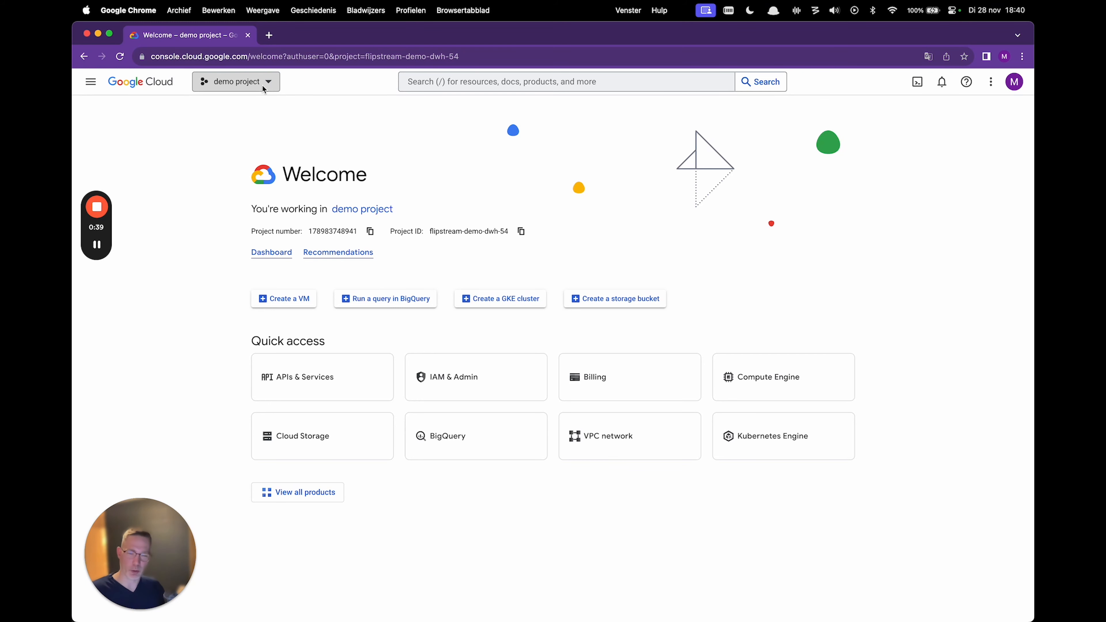
left_click(262, 86)
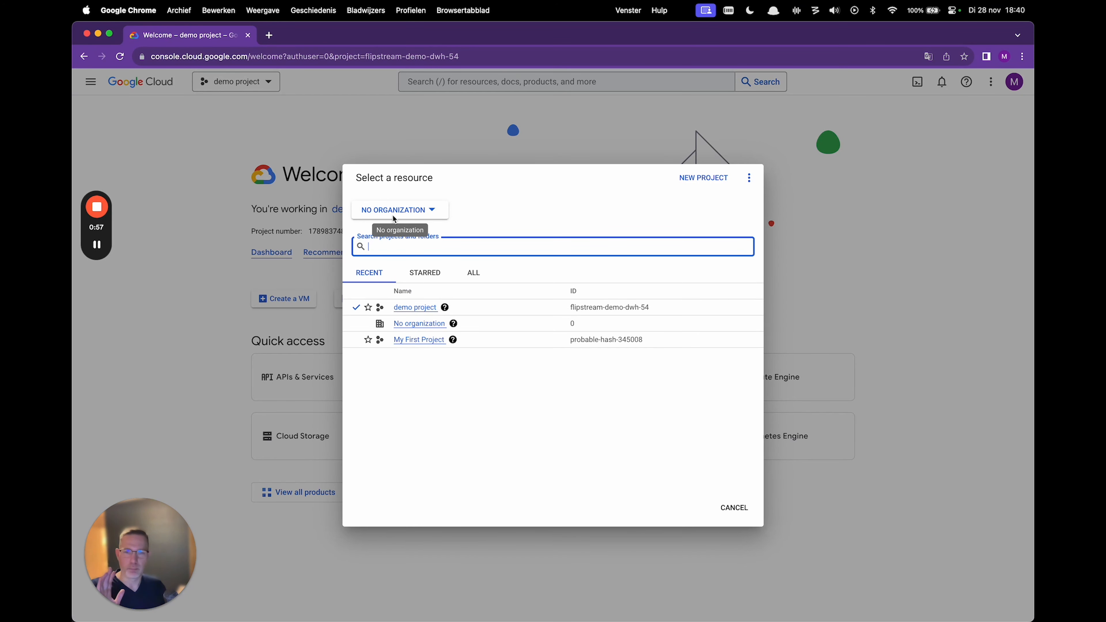
mouse_move(444, 307)
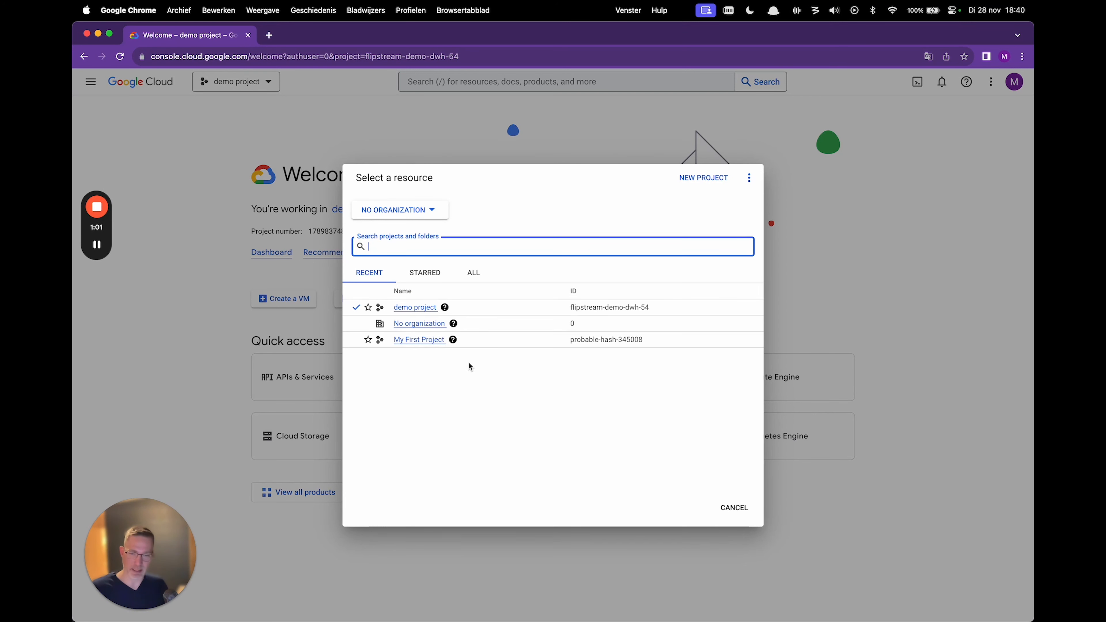
left_click(418, 212)
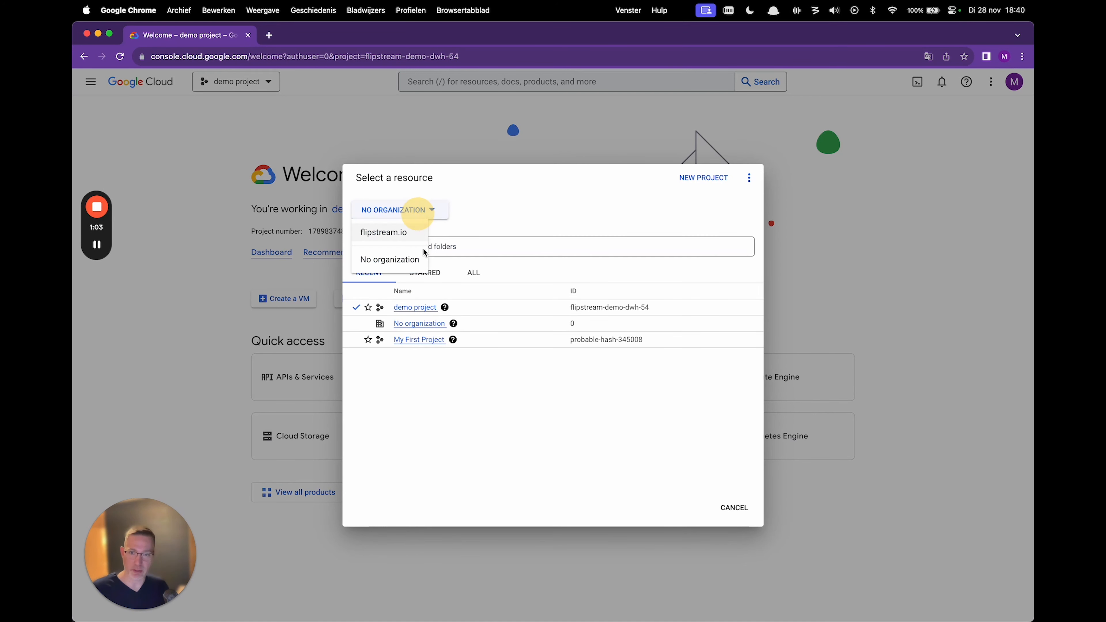
left_click(392, 234)
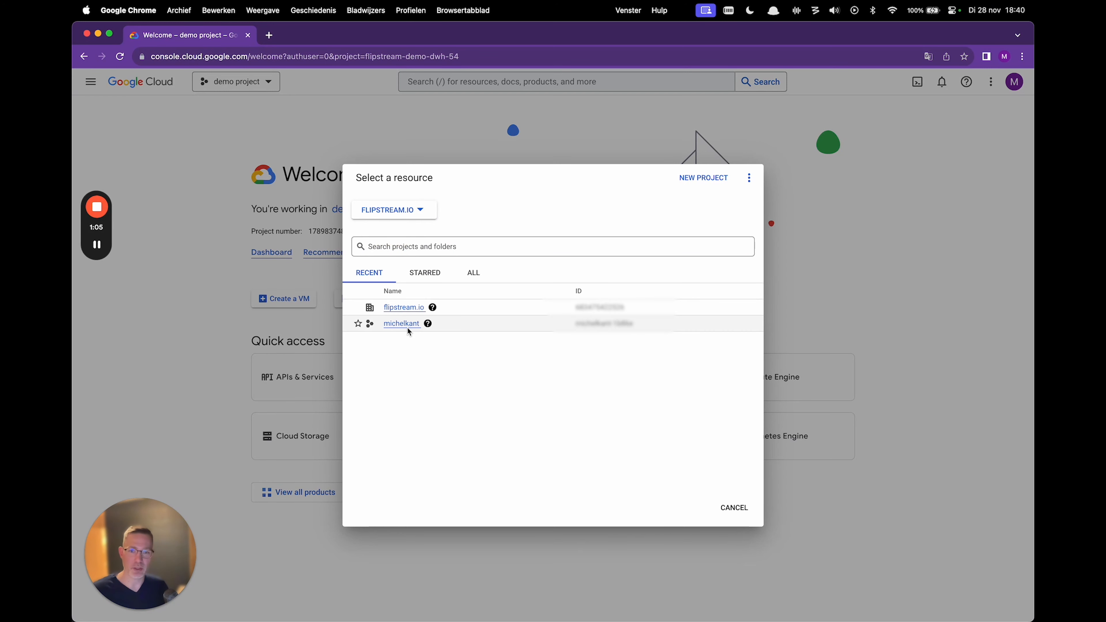
left_click(473, 274)
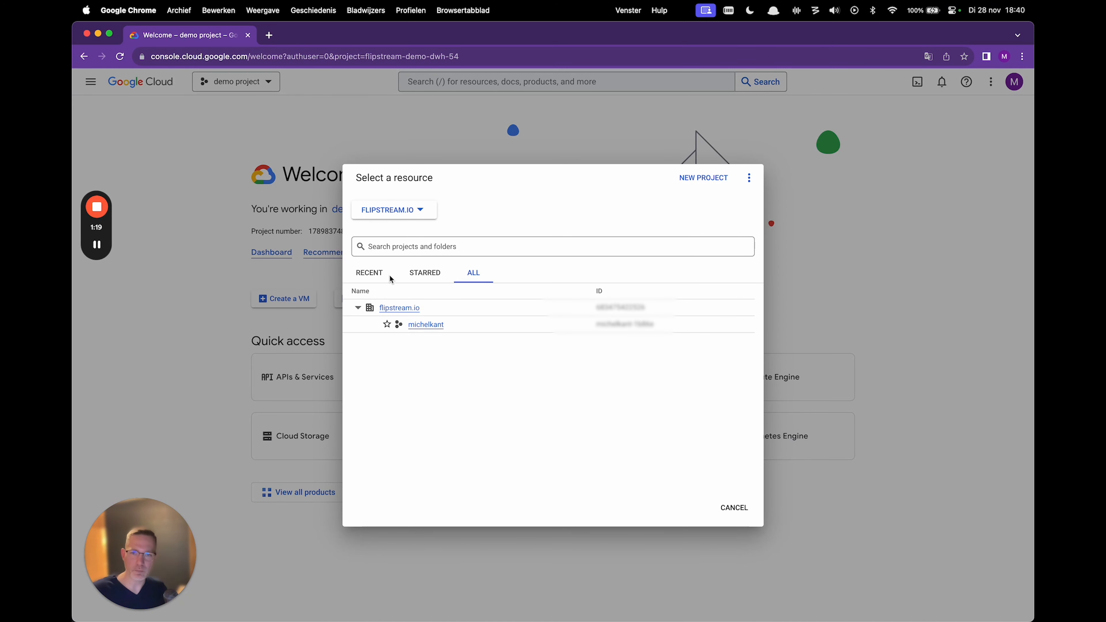
- Change the project selector to No organization and open My First Project
left_click(407, 210)
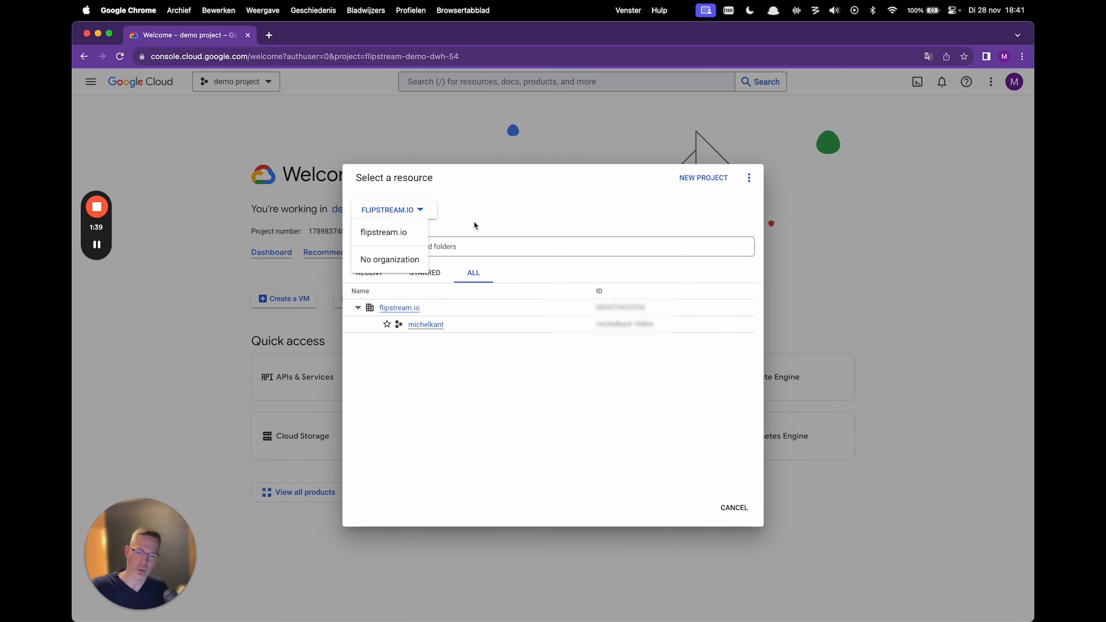
left_click(409, 269)
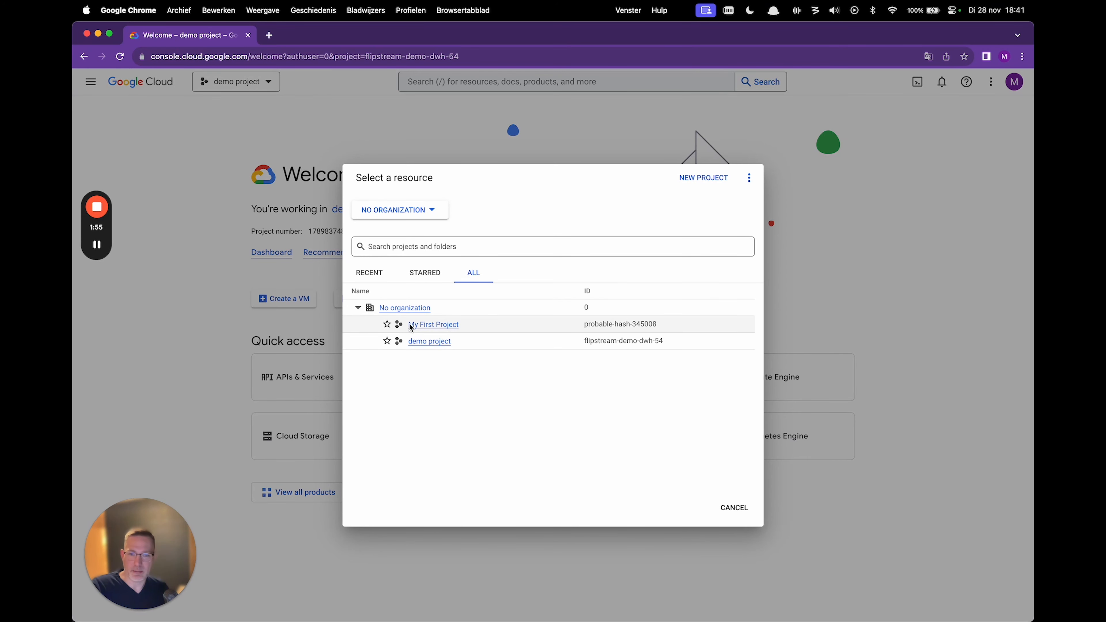
left_click(429, 328)
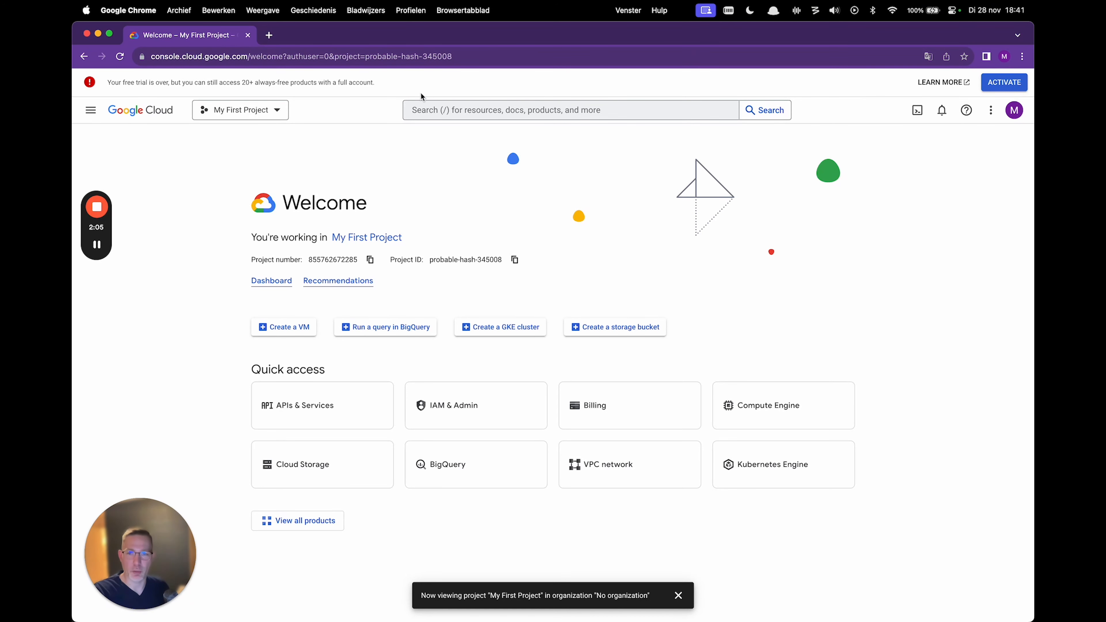
- Start creating a new project from the project selector
left_click(285, 109)
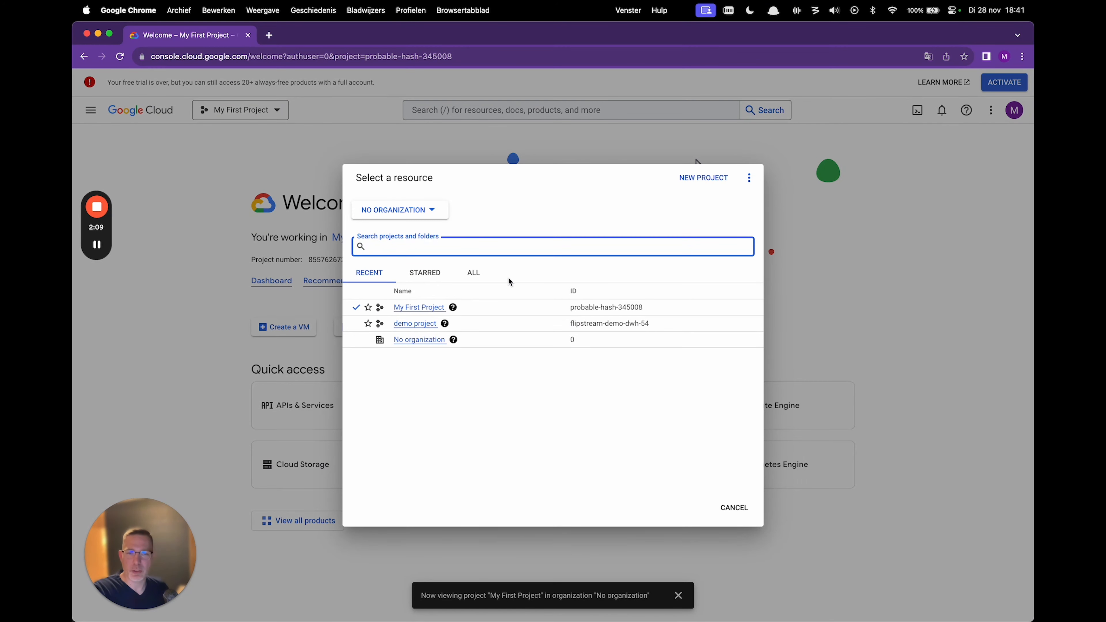
left_click(681, 181)
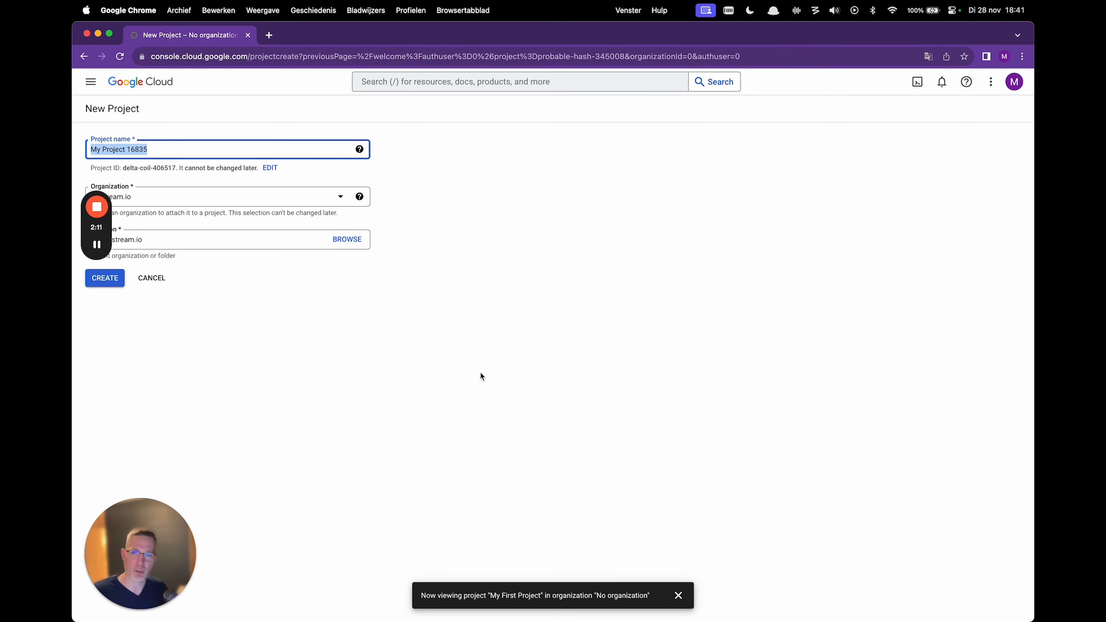
left_click_drag(98, 244, 520, 251)
left_click_drag(100, 231, 938, 255)
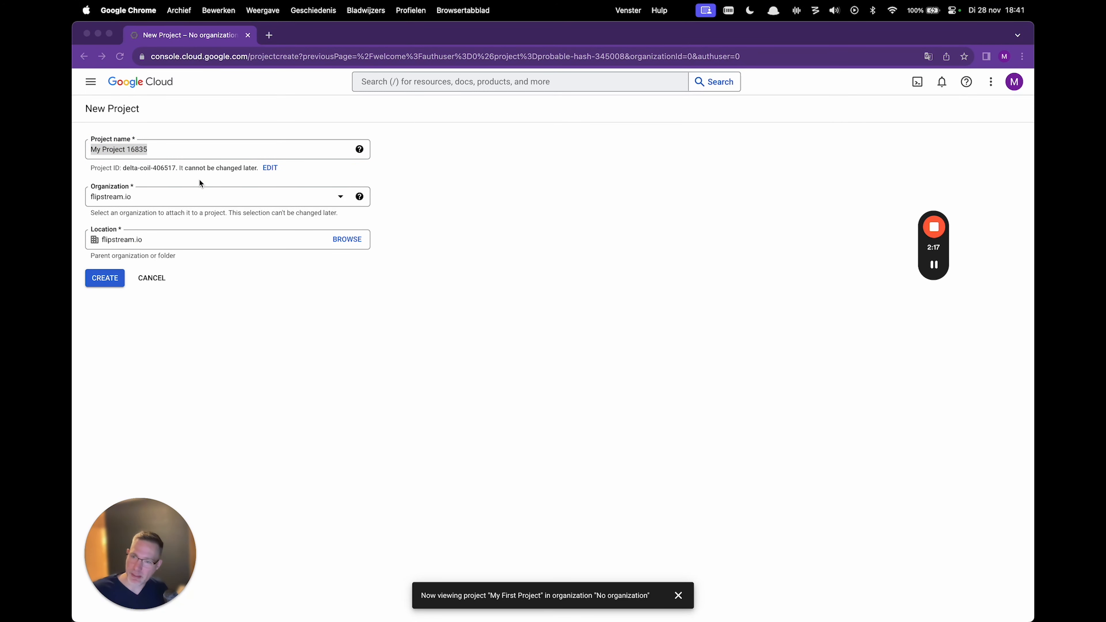
- Check the available parent locations, set the new project's organization to No organization, and review the project quota notice
left_click(347, 241)
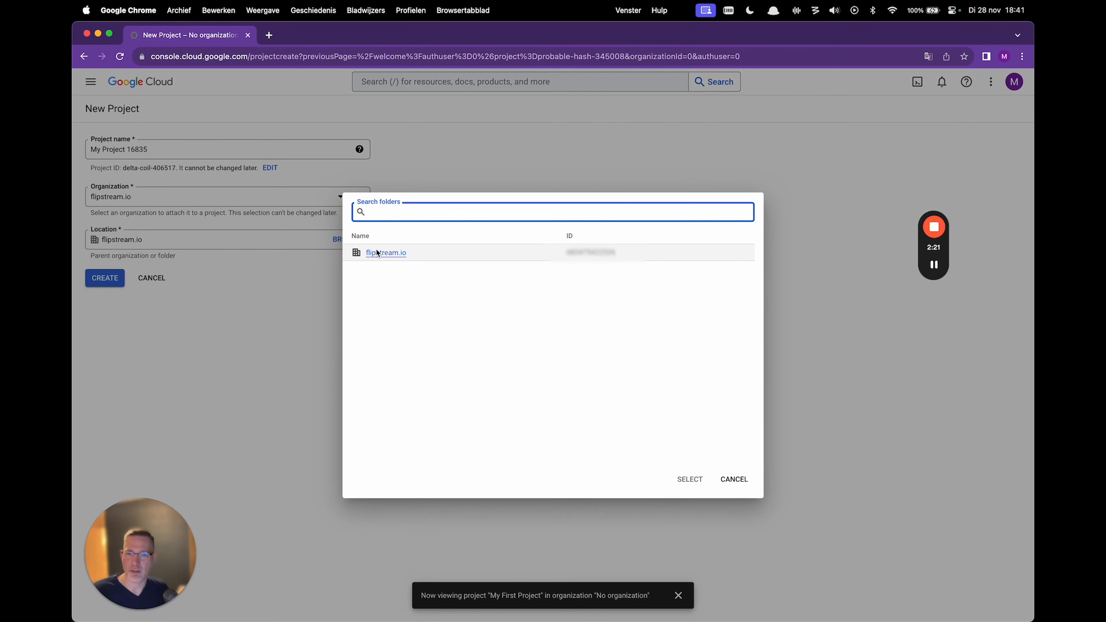
left_click(279, 290)
left_click(265, 192)
left_click(196, 205)
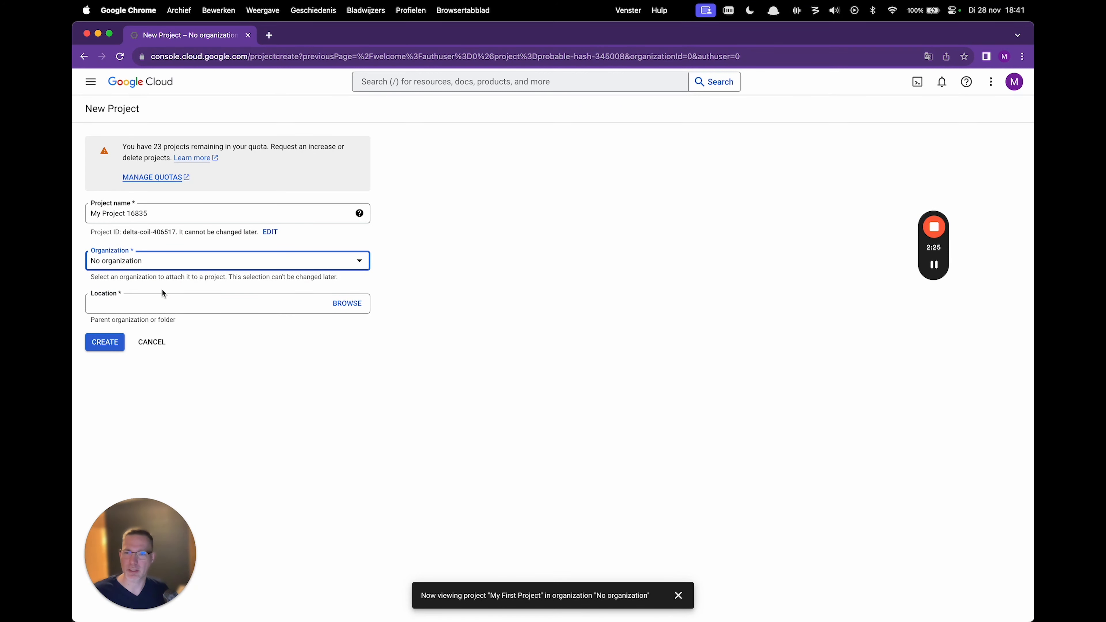
left_click(248, 303)
left_click_drag(126, 148, 264, 148)
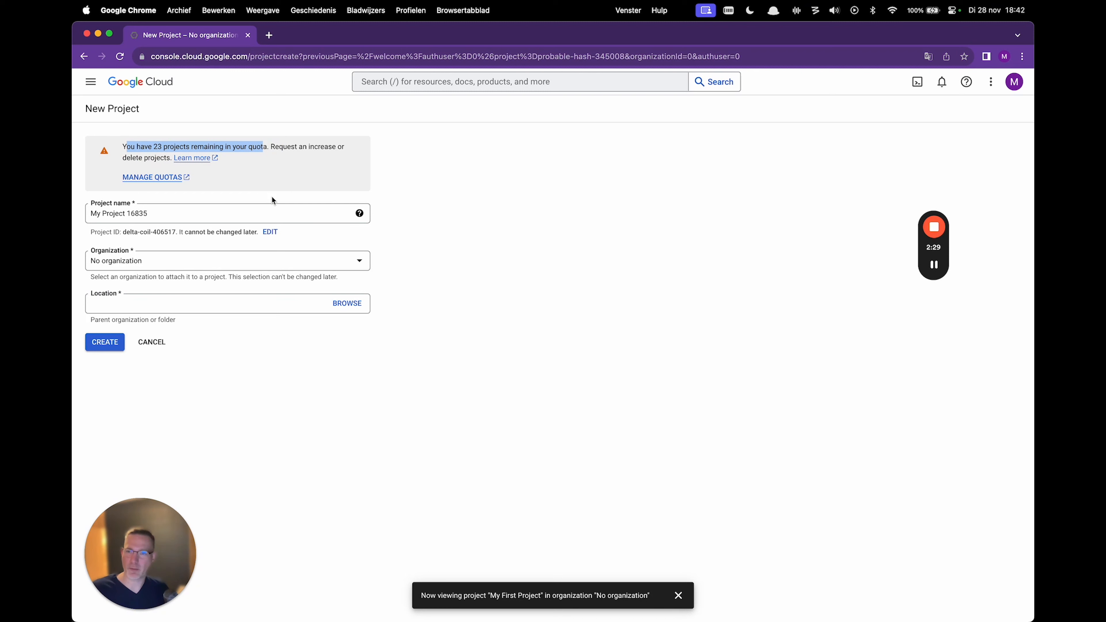
left_click(225, 174)
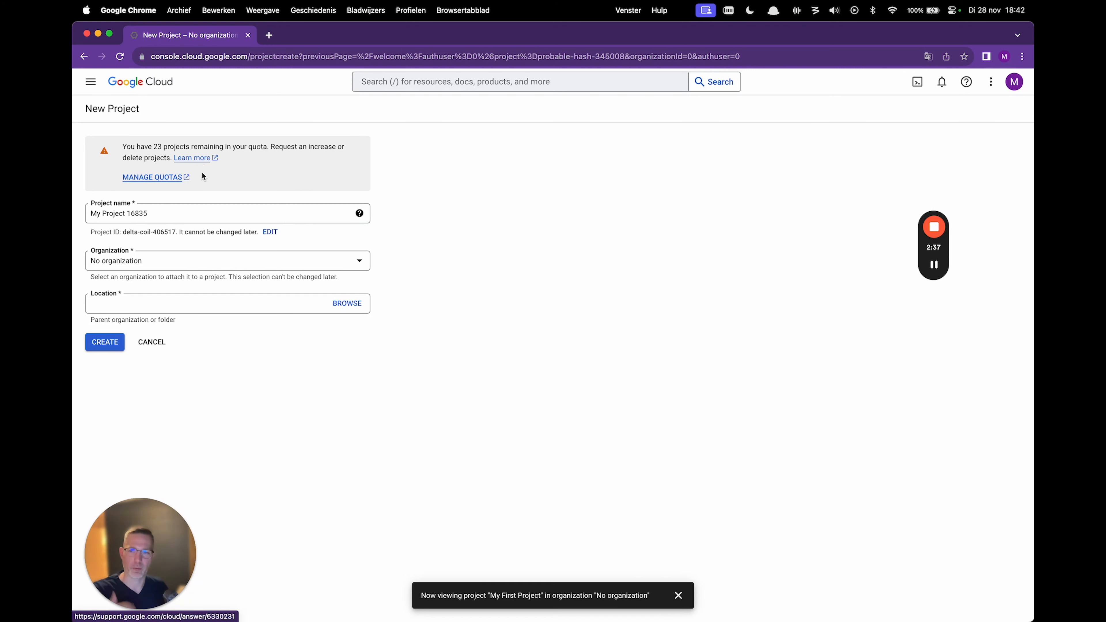
- Name the project Flipstream SQL Course and open its project ID for editing
left_click_drag(223, 213, 74, 209)
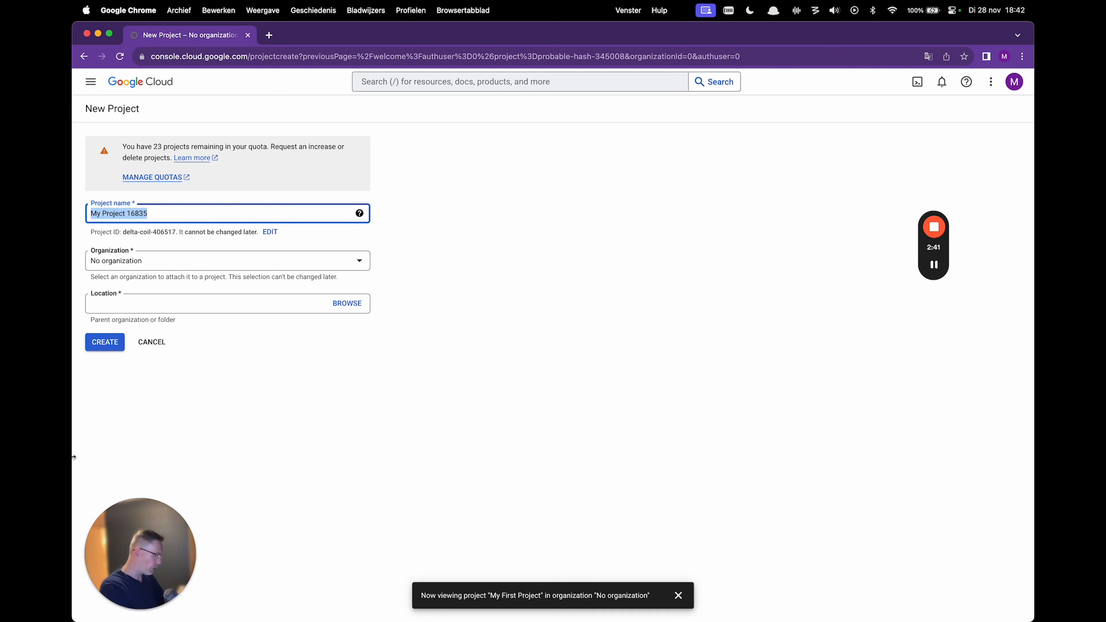
type("Fl")
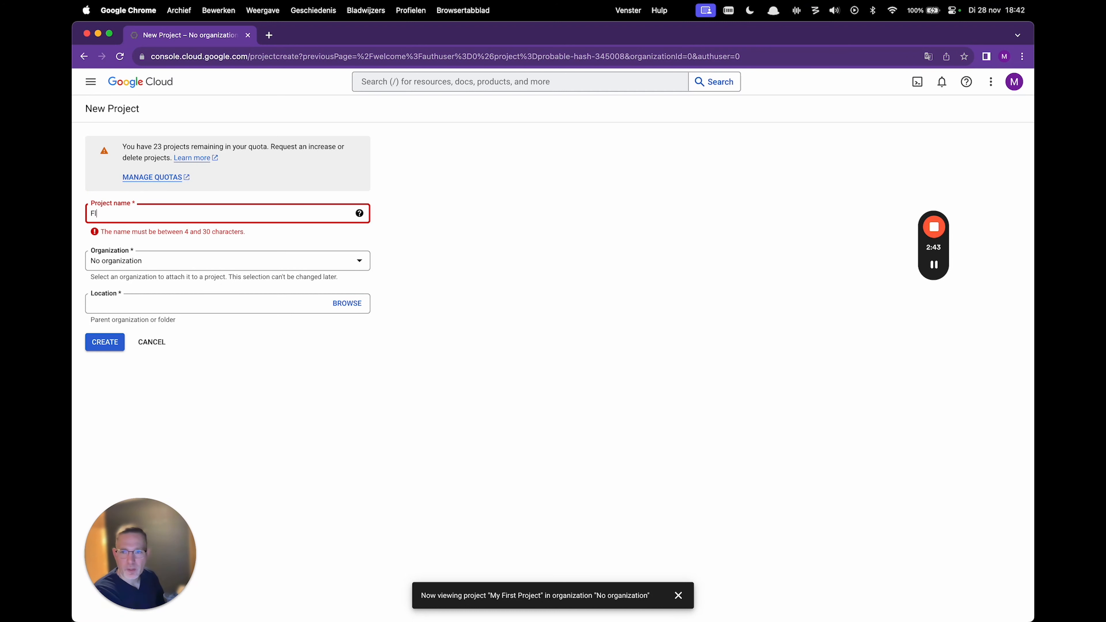
type("ipstream Course")
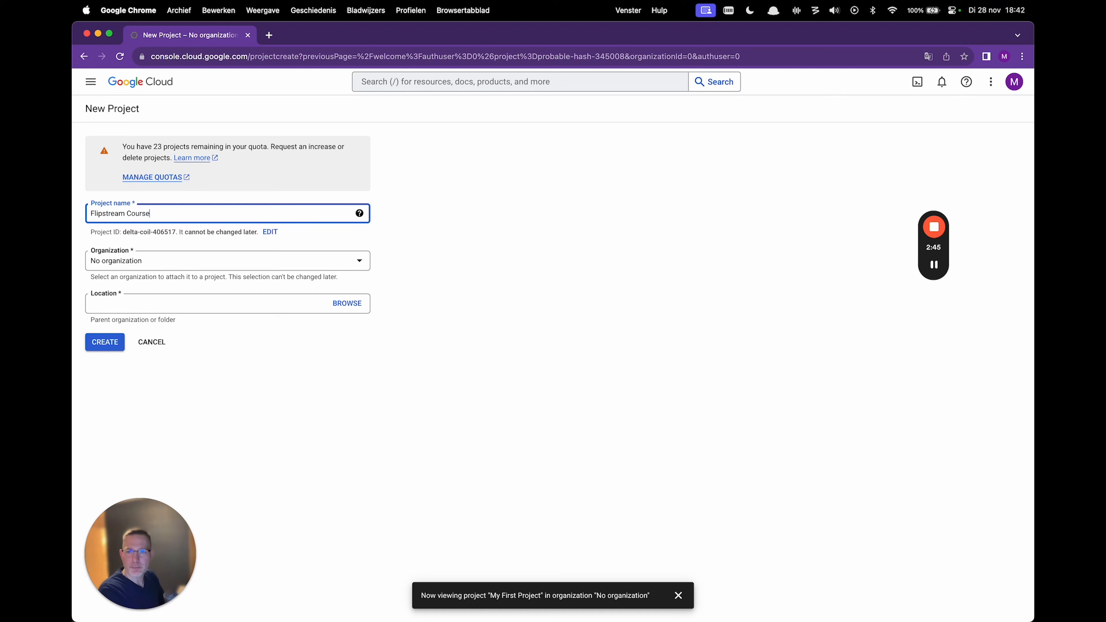
type("SQL")
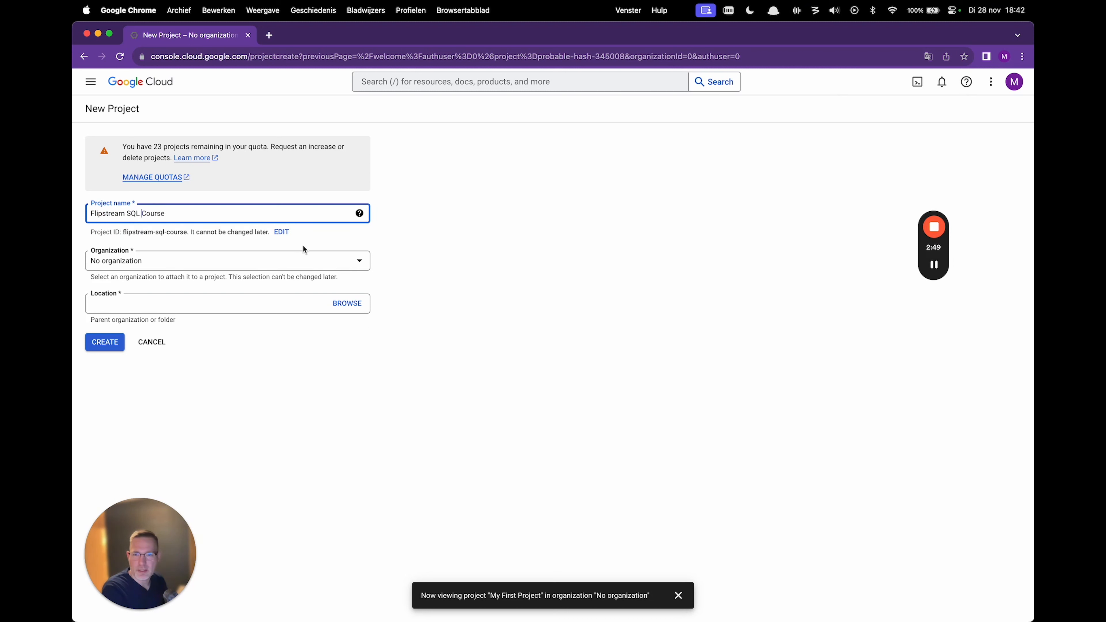
left_click(282, 232)
left_click_drag(162, 246, 86, 247)
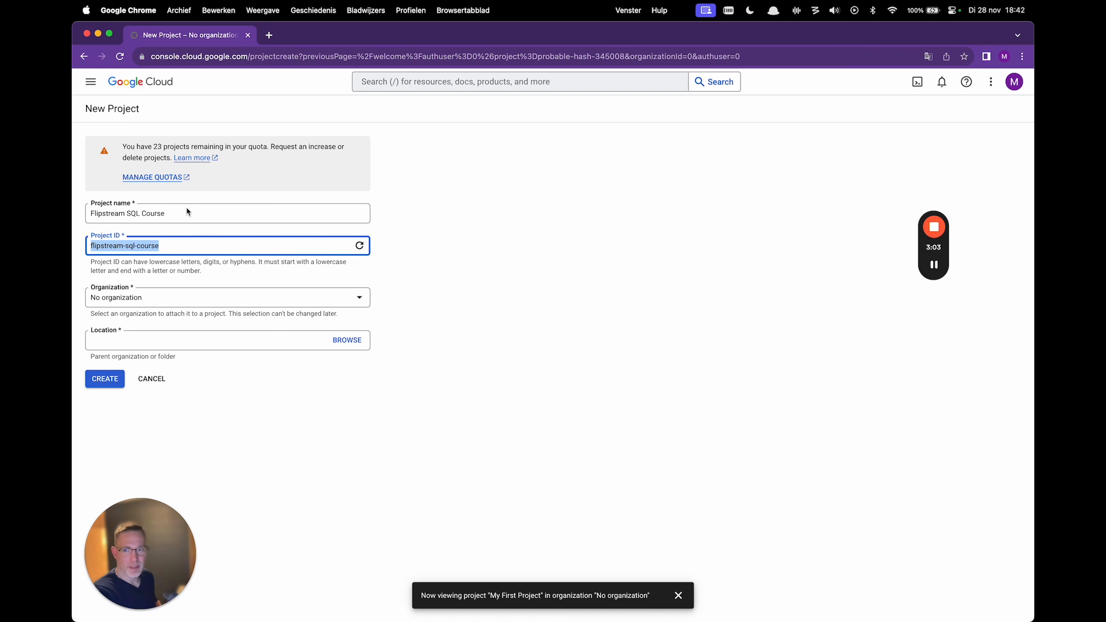
- Replace the project name with org name datawarehouse
left_click_drag(199, 208, 155, 197)
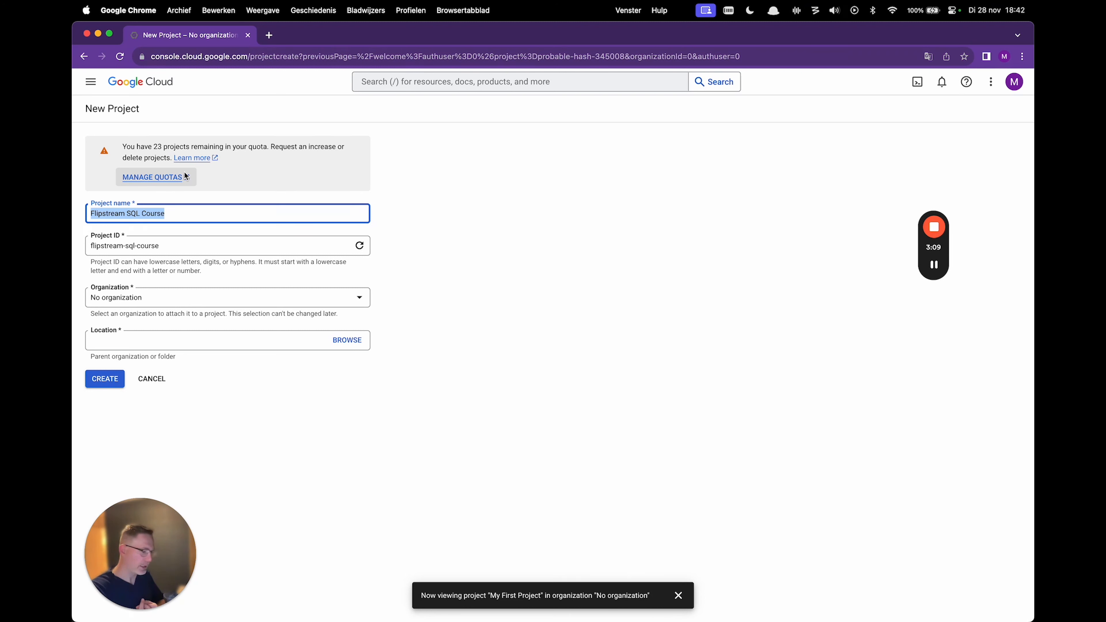
type("org name database")
key("BackSpace")
key("BackSpace")
key("BackSpace")
key("BackSpace")
key("BackSpace")
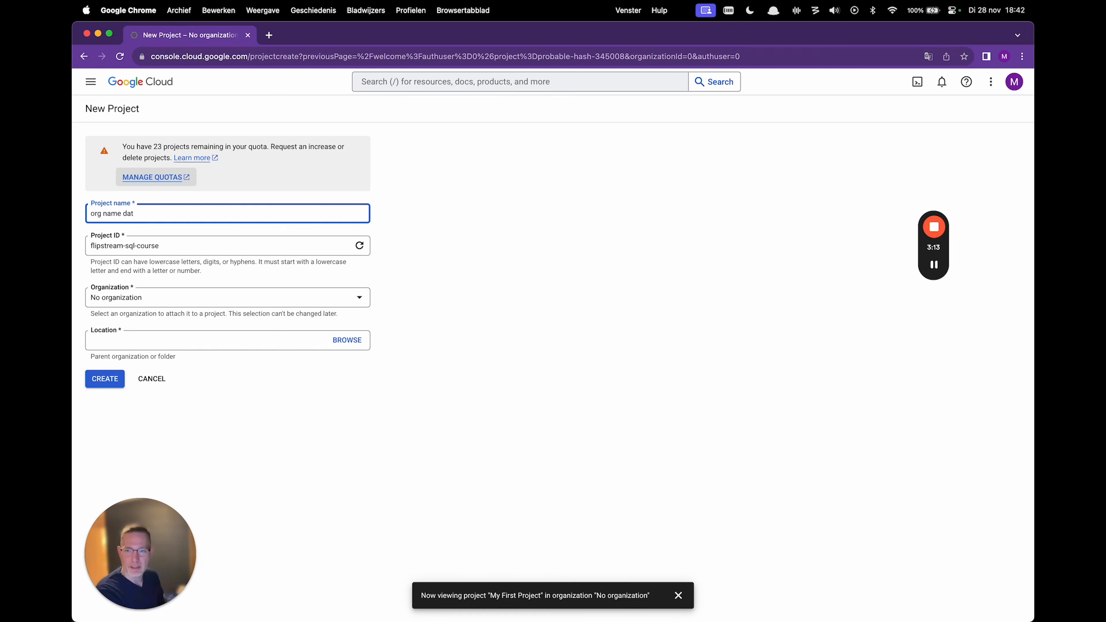
type("warehouse")
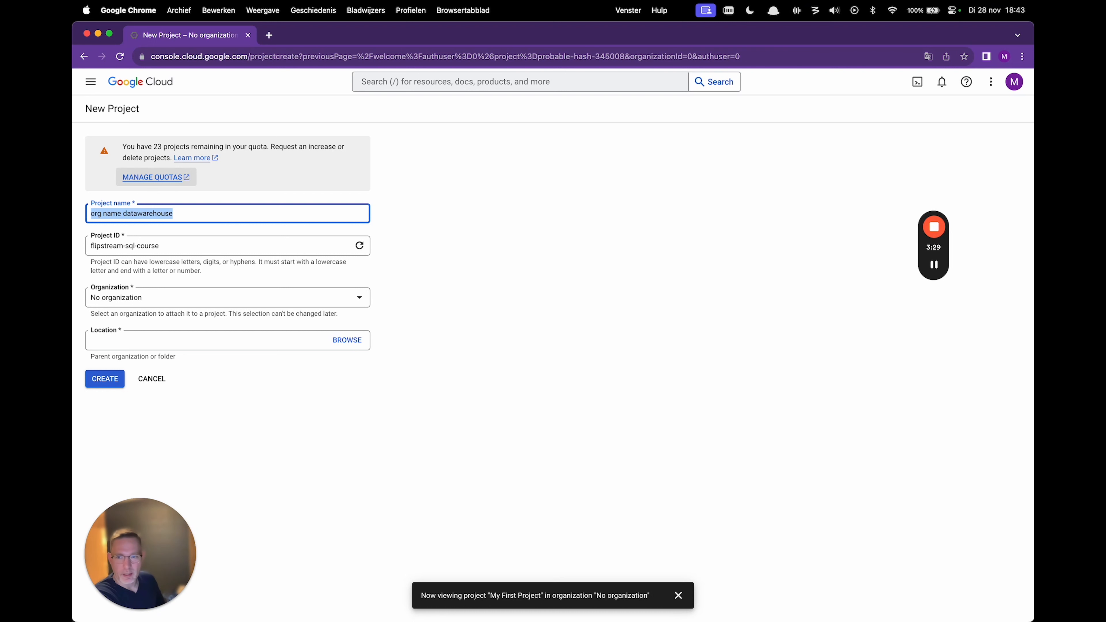
- Set the project name to org dwh raw and the project ID to org-dwh-raw-123
type("org-")
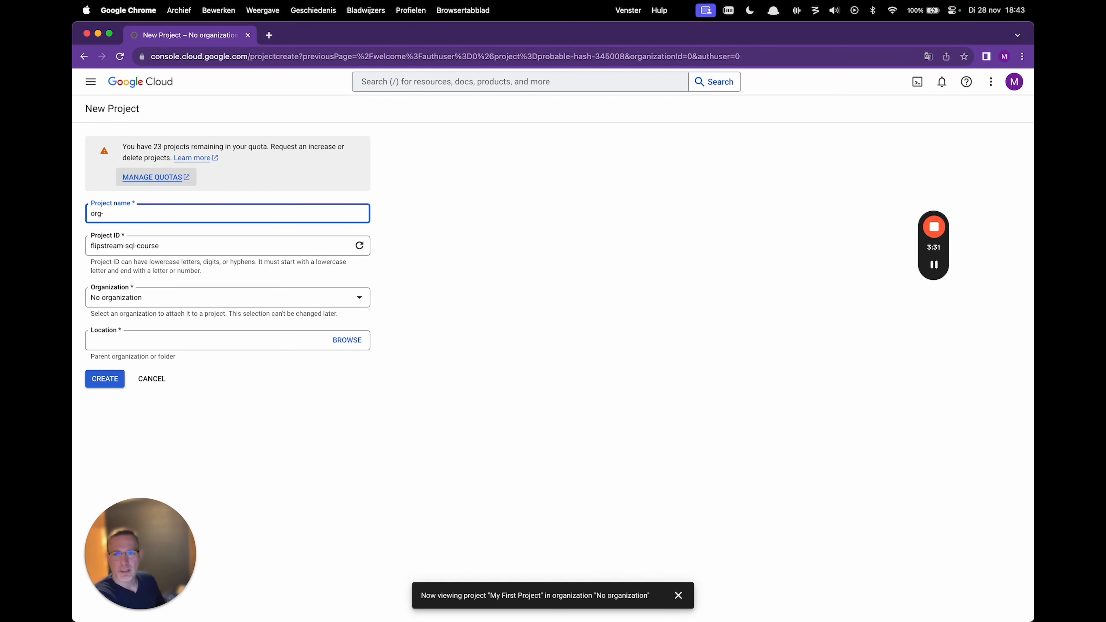
key("BackSpace")
type("dwh raw")
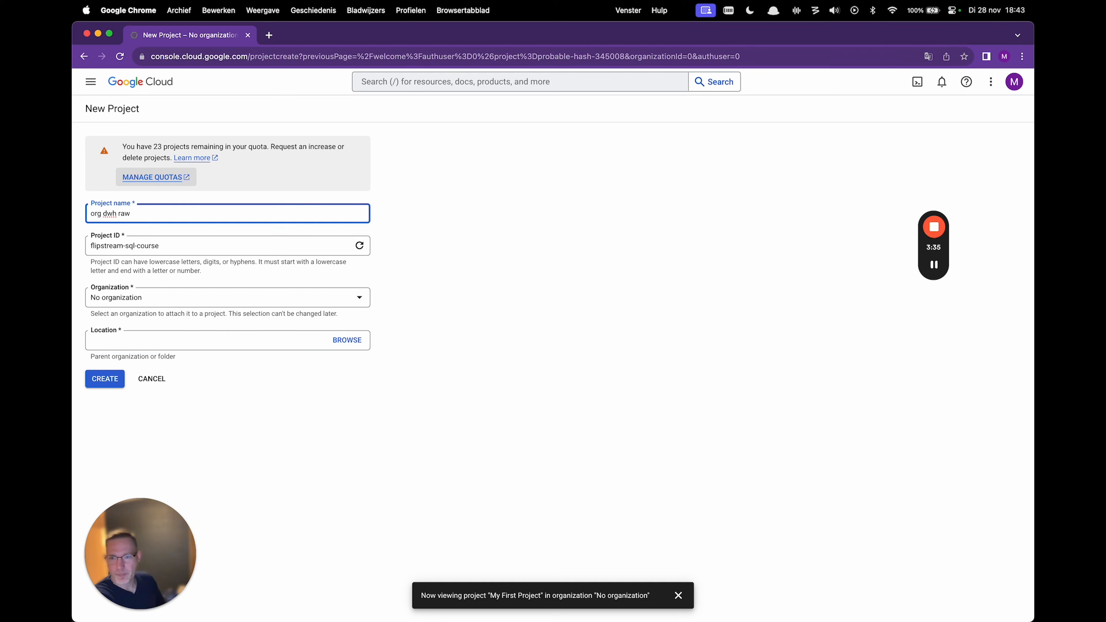
key("Tab")
type("or")
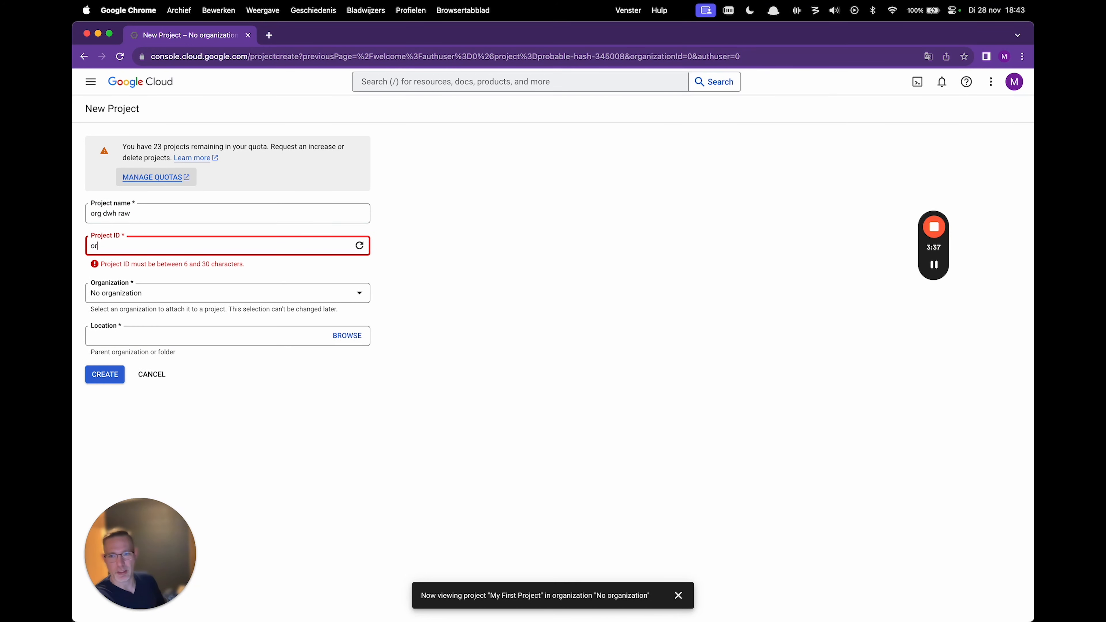
type("g-dwh-")
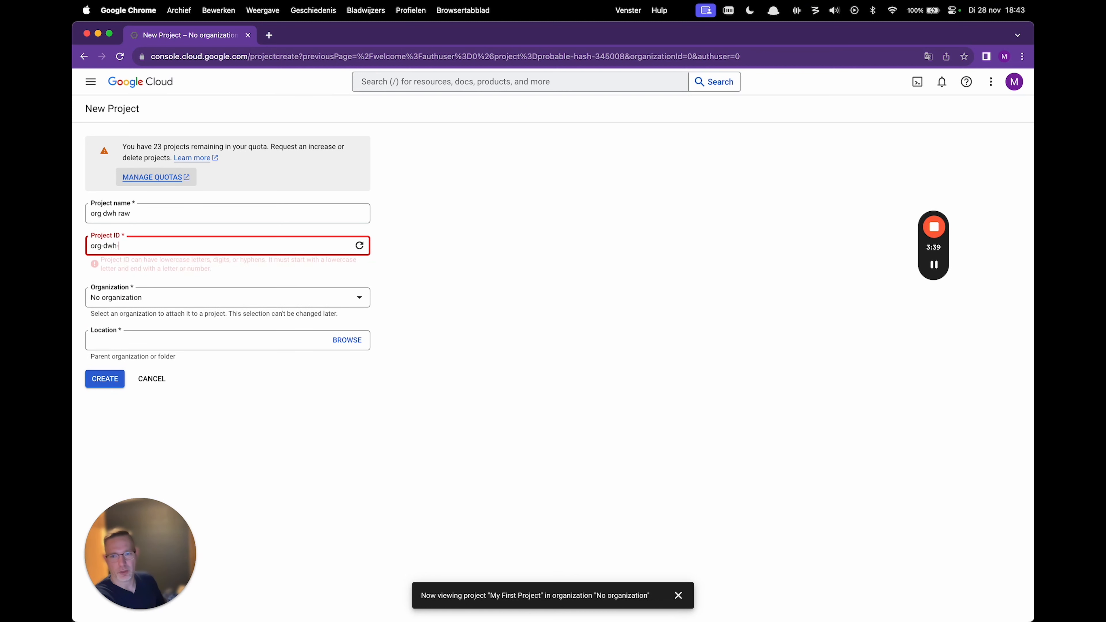
type("raw-123")
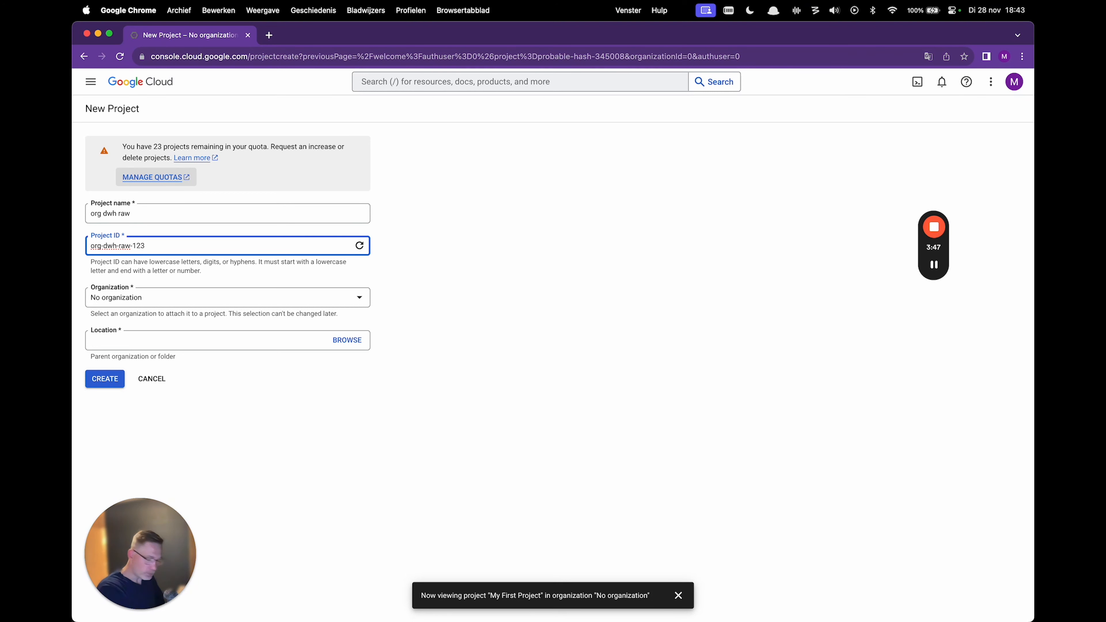
- Remove the numeric suffix so the project ID is org-dwh-raw
key("super+a")
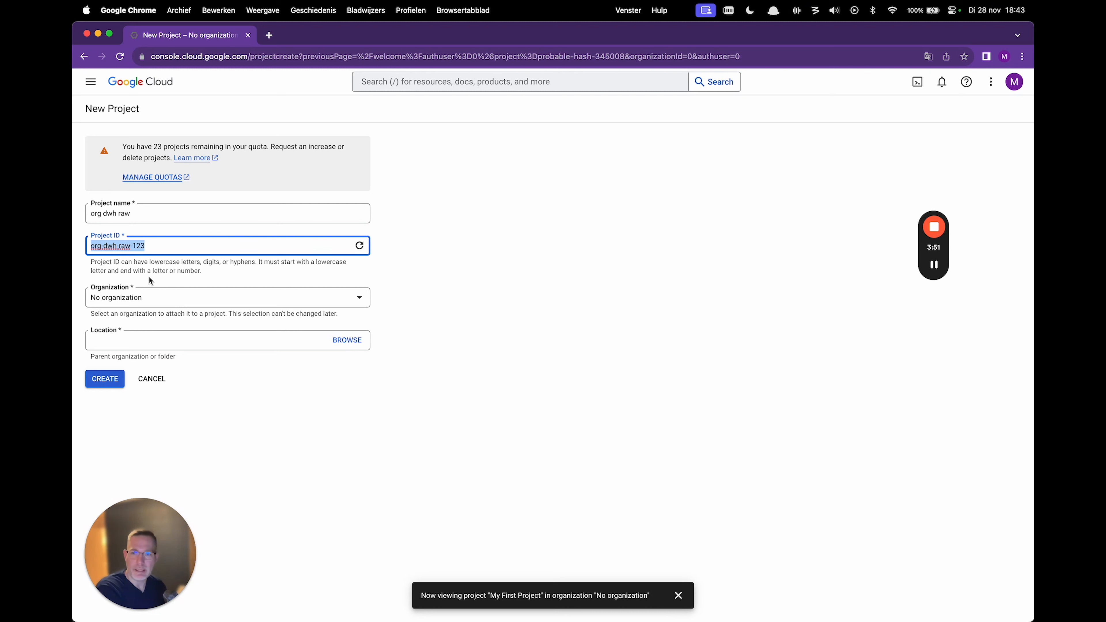
left_click(163, 244)
key("BackSpace")
key("BackSpace")
key("BackSpace")
key("BackSpace")
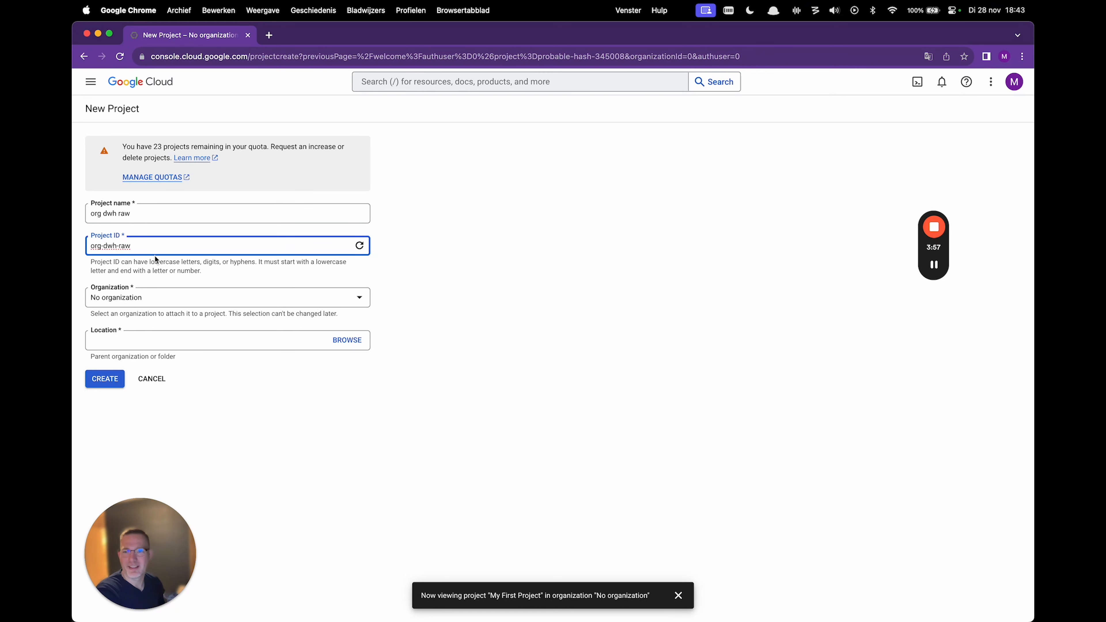
- Try to create the project without an organization and check whether No organization can be used as its location
left_click(101, 384)
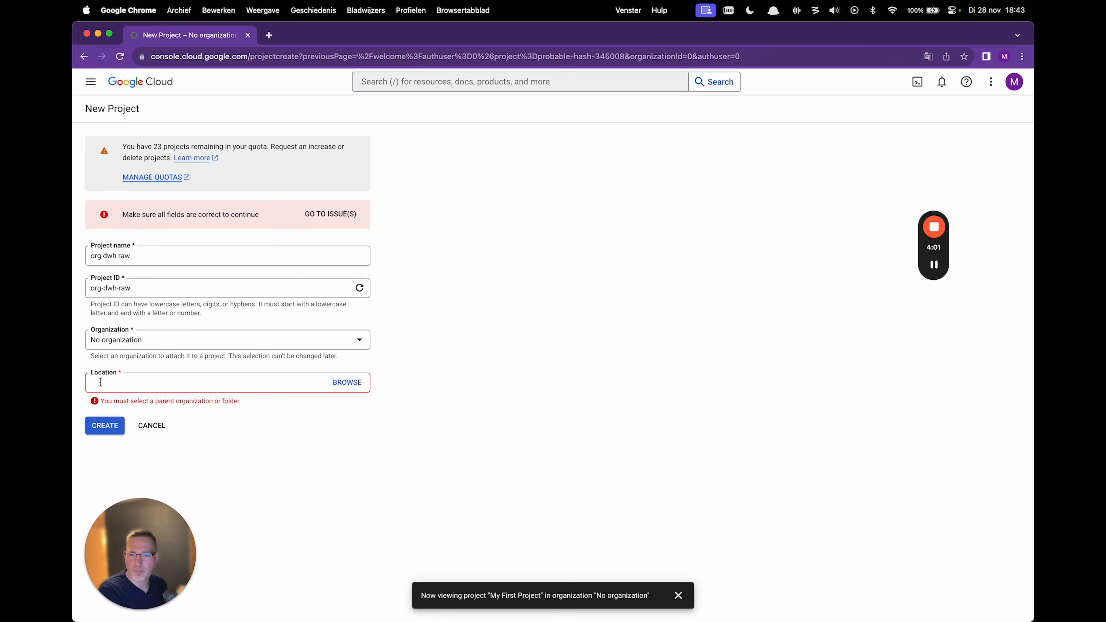
left_click(347, 383)
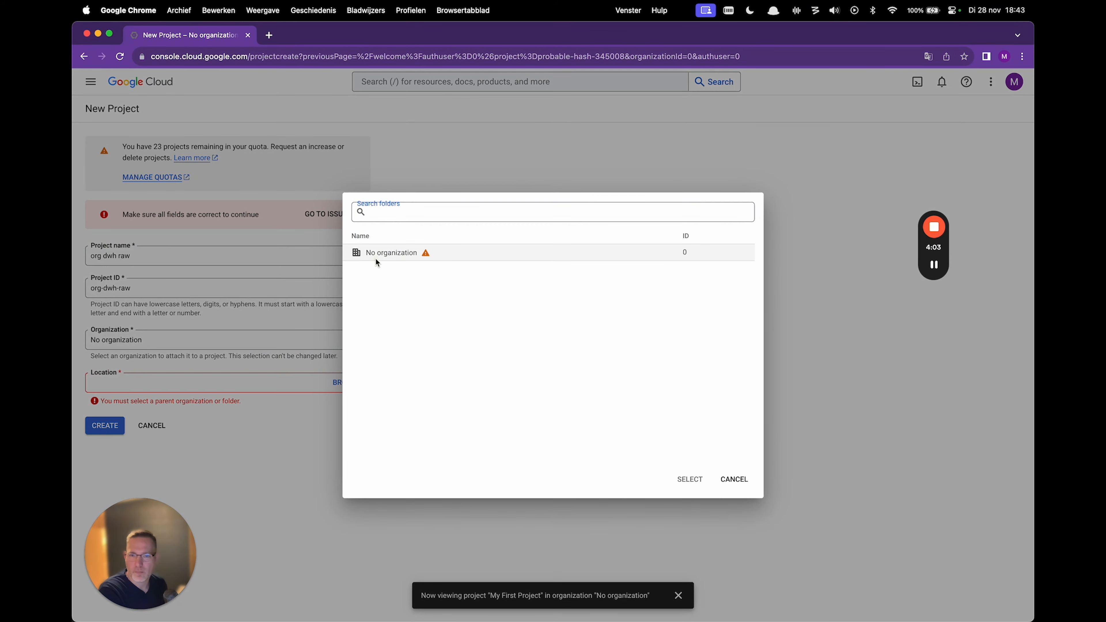
mouse_move(424, 254)
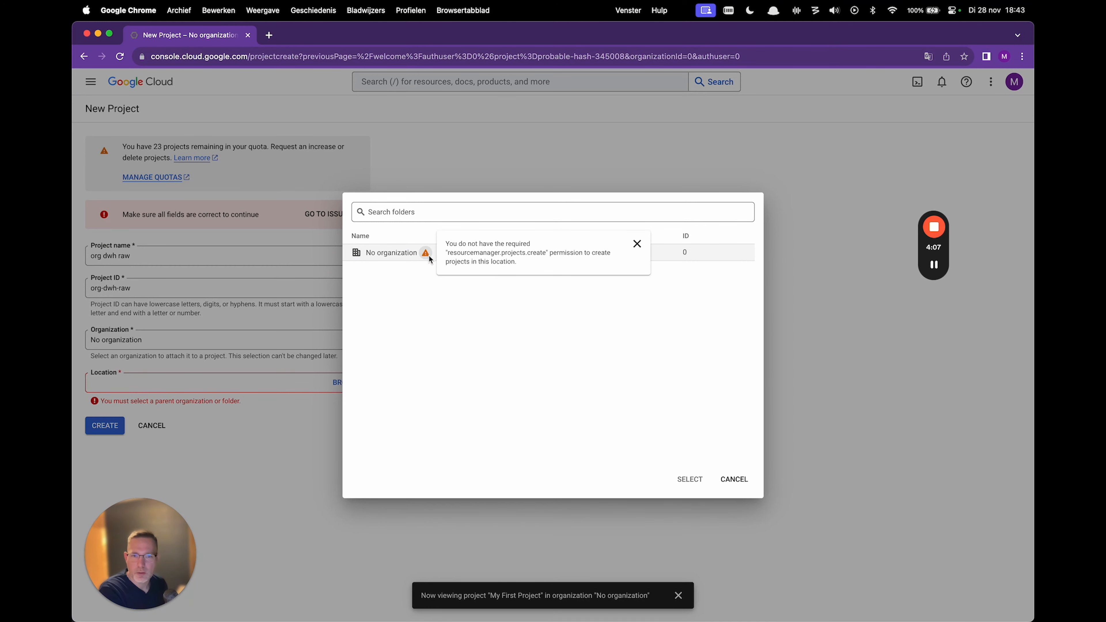
left_click(745, 477)
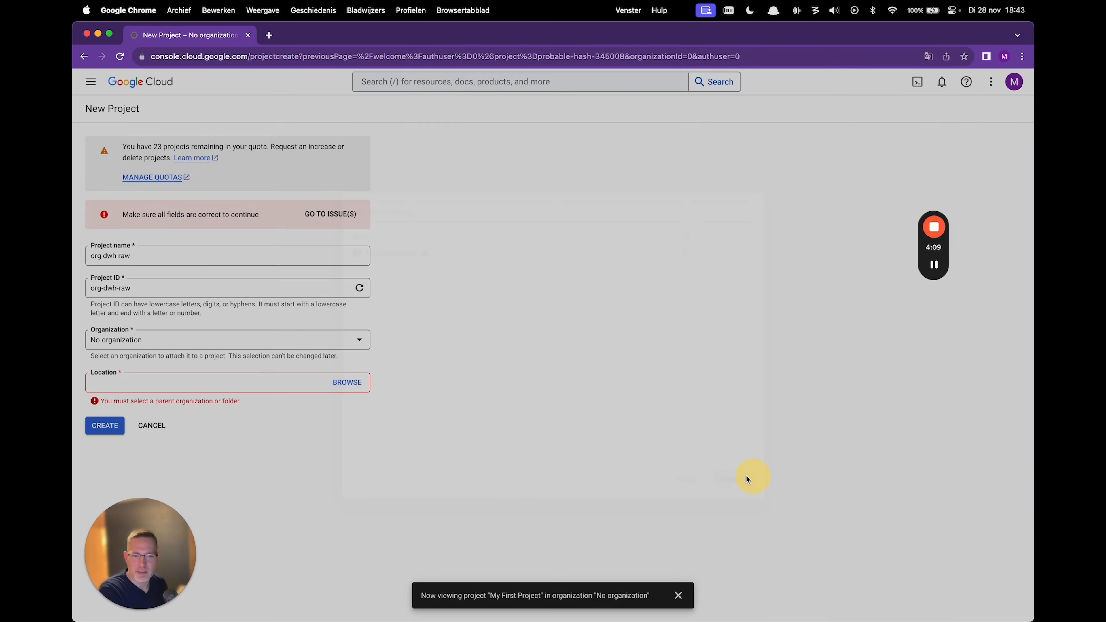
- Set the organization to flipstream.io and create the project
left_click(289, 338)
left_click(249, 372)
left_click(108, 357)
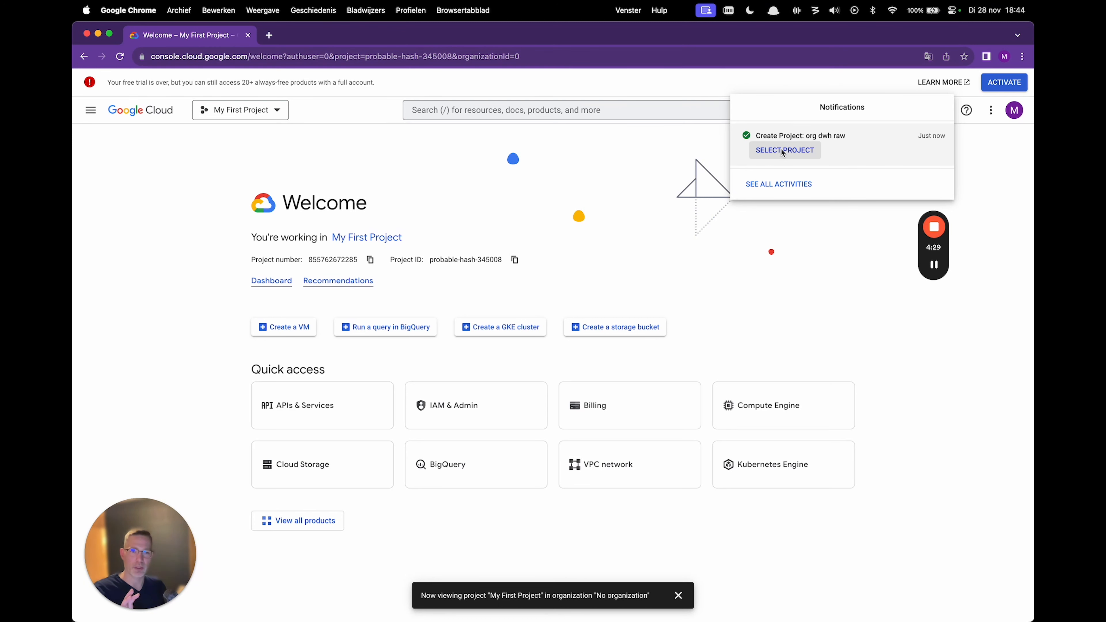
- Switch to the newly created org dwh raw project and check its organization and project ID
left_click(778, 161)
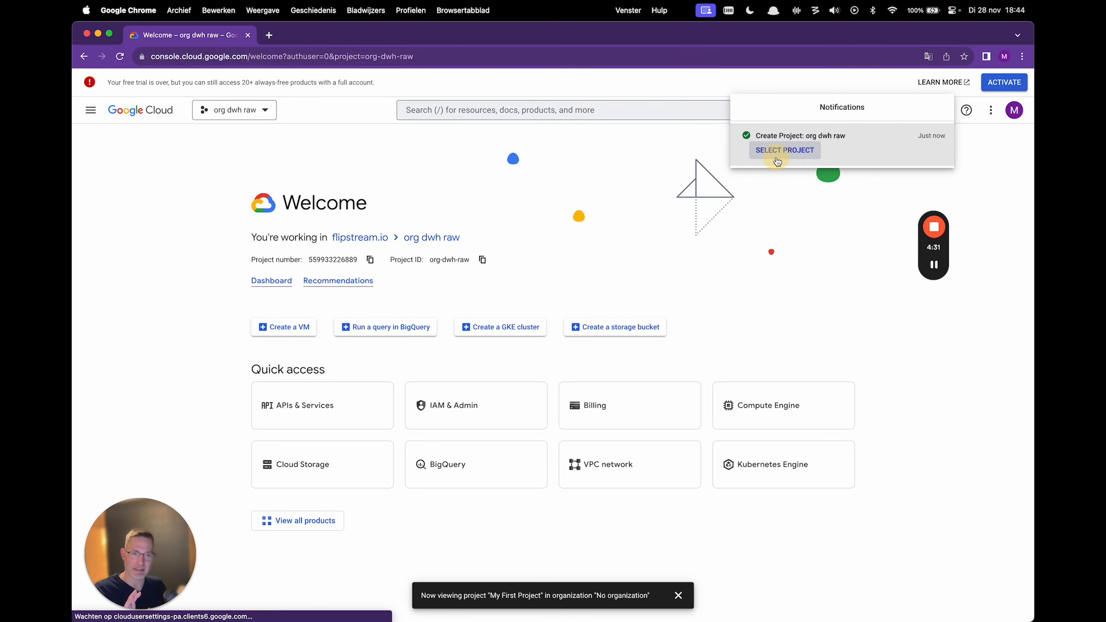
left_click(178, 273)
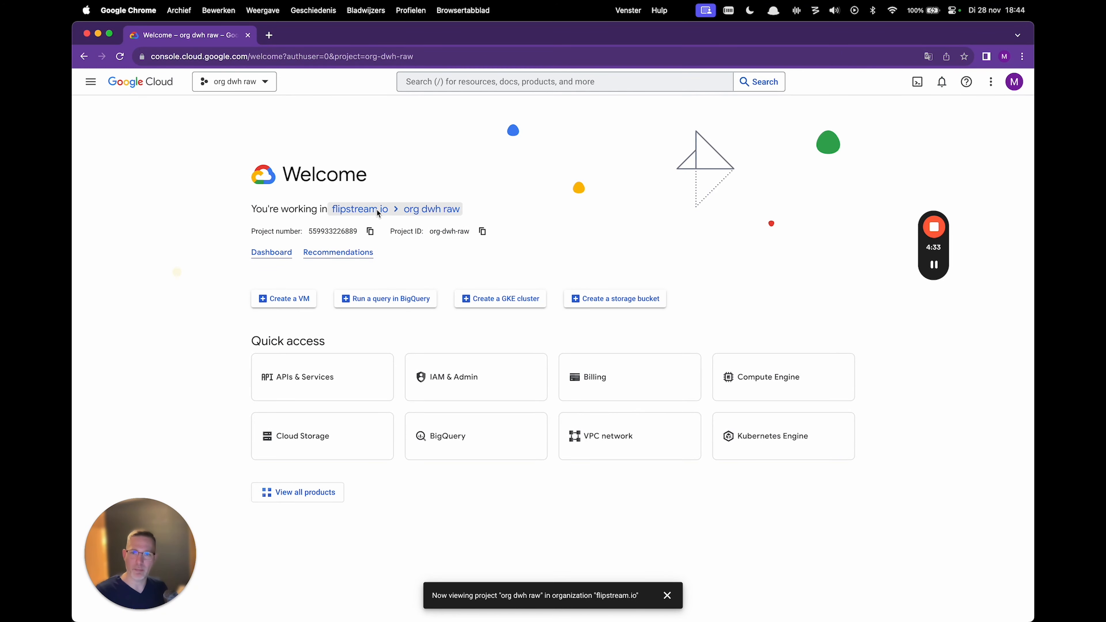
left_click_drag(360, 200, 448, 212)
left_click(528, 216)
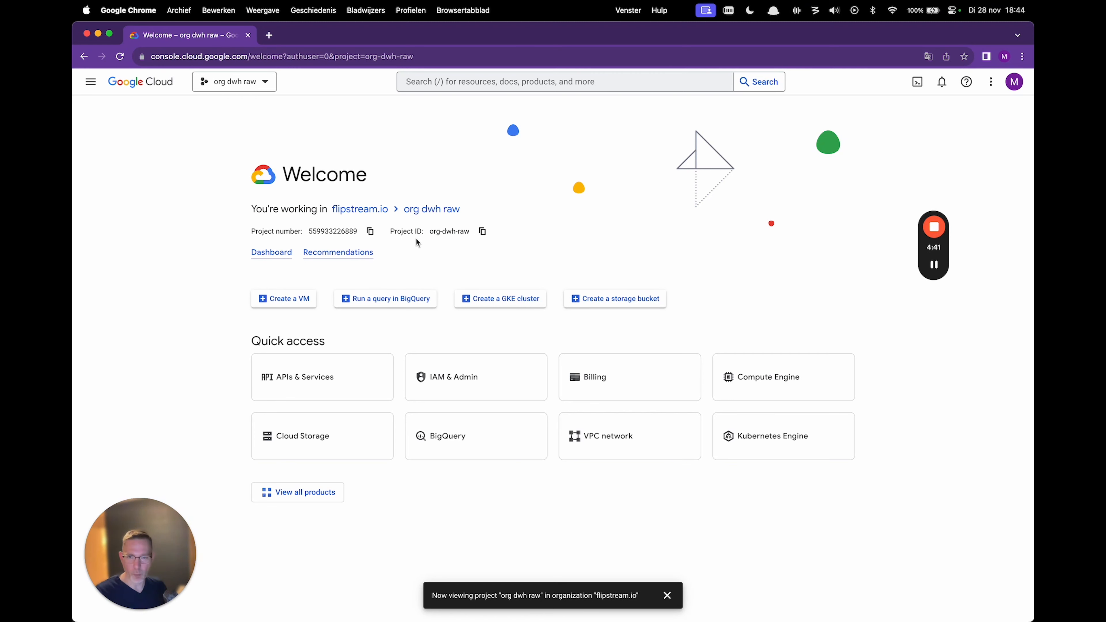
left_click_drag(432, 232, 471, 233)
left_click(522, 242)
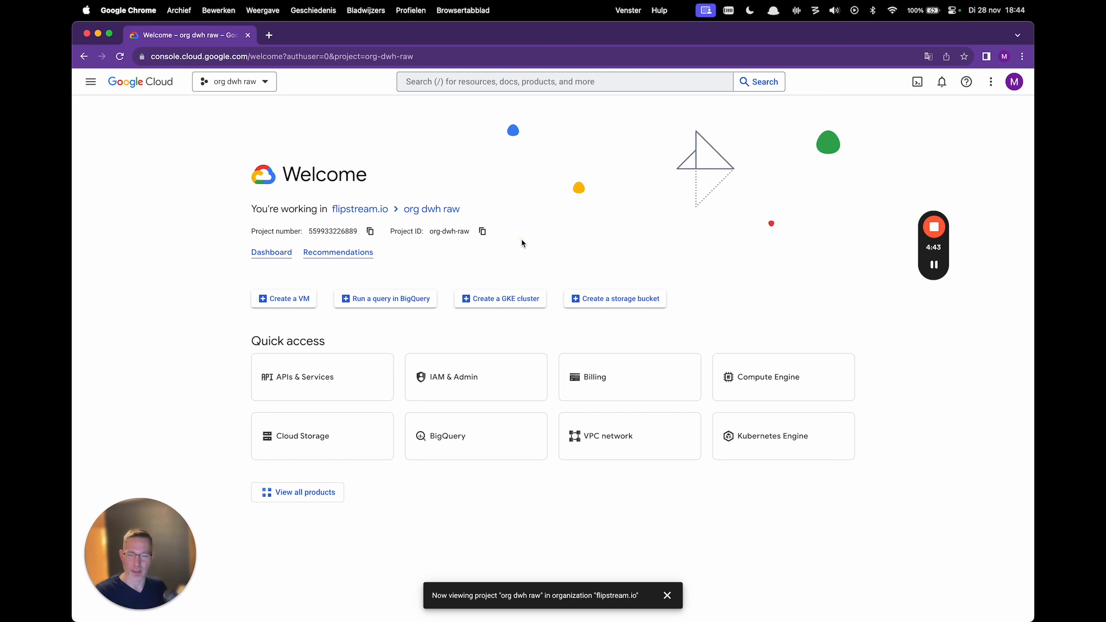